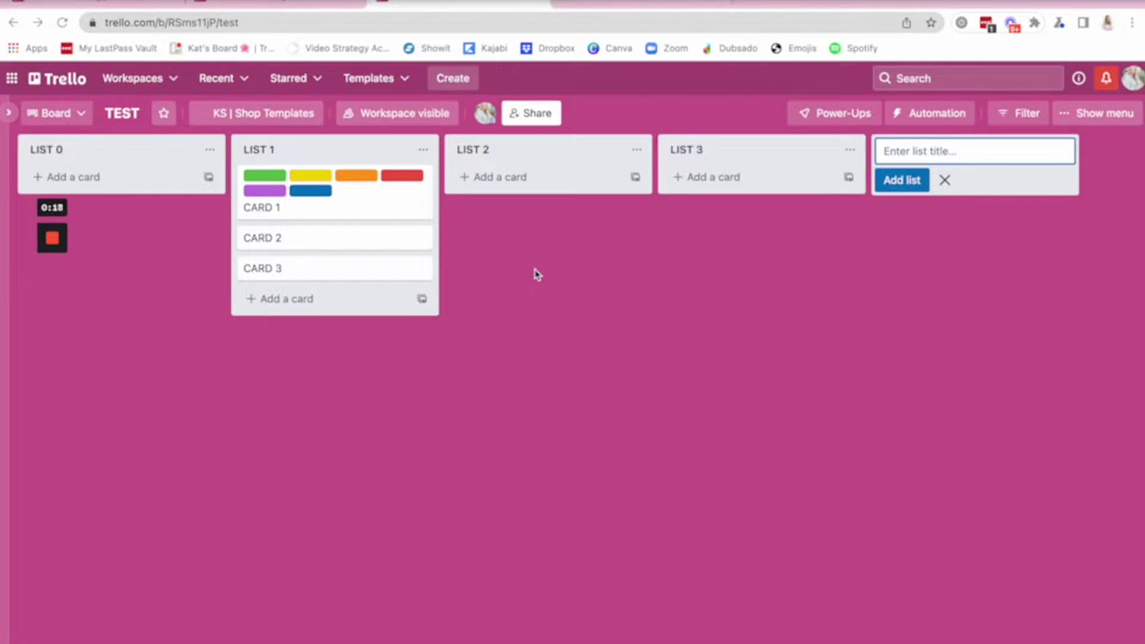
Step: Open CARD 1 and uncheck its green, yellow, orange, red, purple and blue labels
left_click(368, 200)
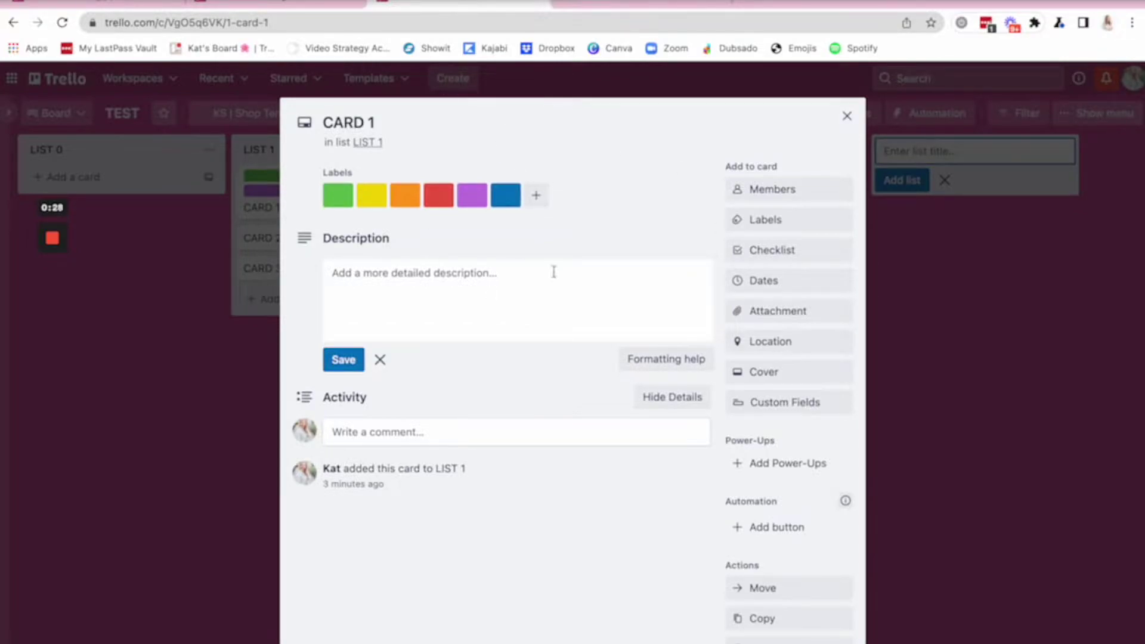
left_click(801, 222)
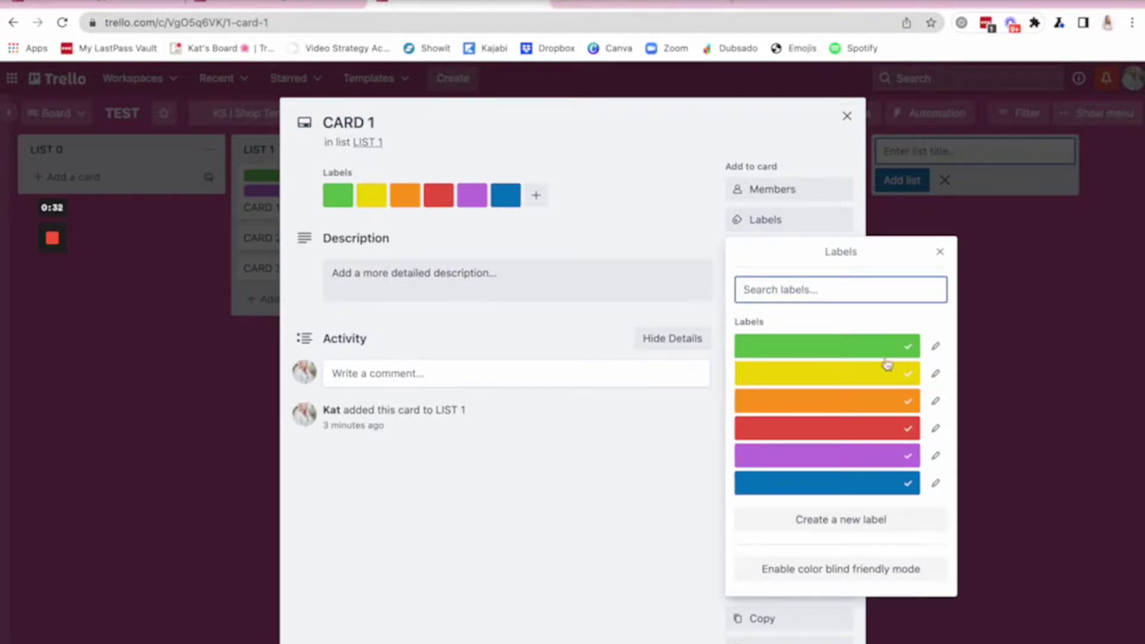
left_click(894, 345)
left_click(894, 371)
left_click(898, 400)
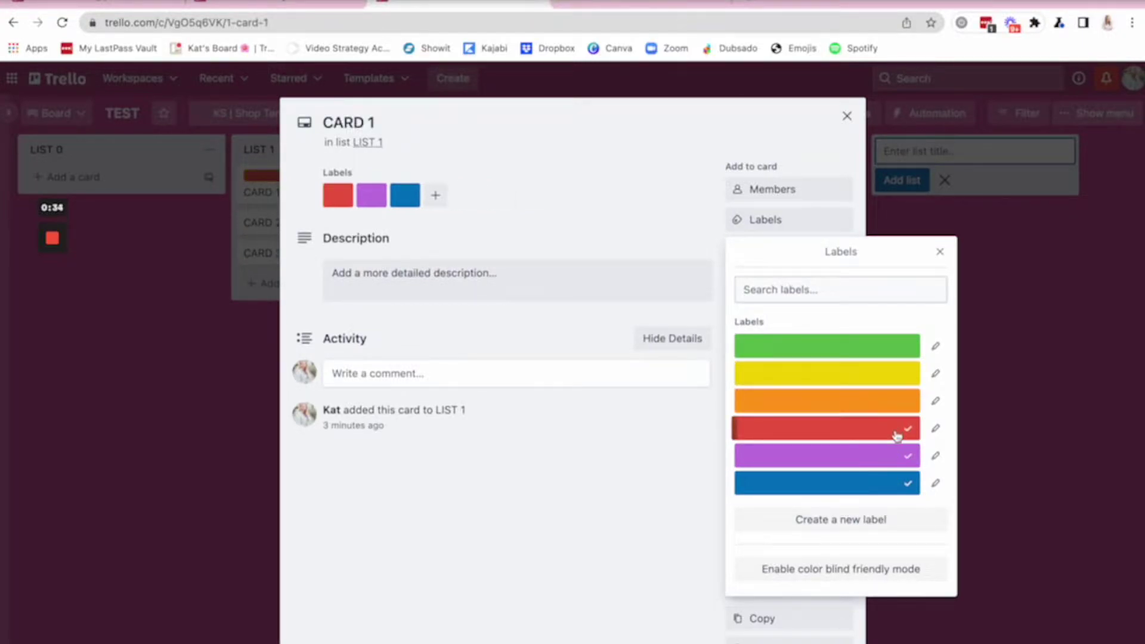
left_click(897, 434)
left_click(896, 465)
left_click(895, 492)
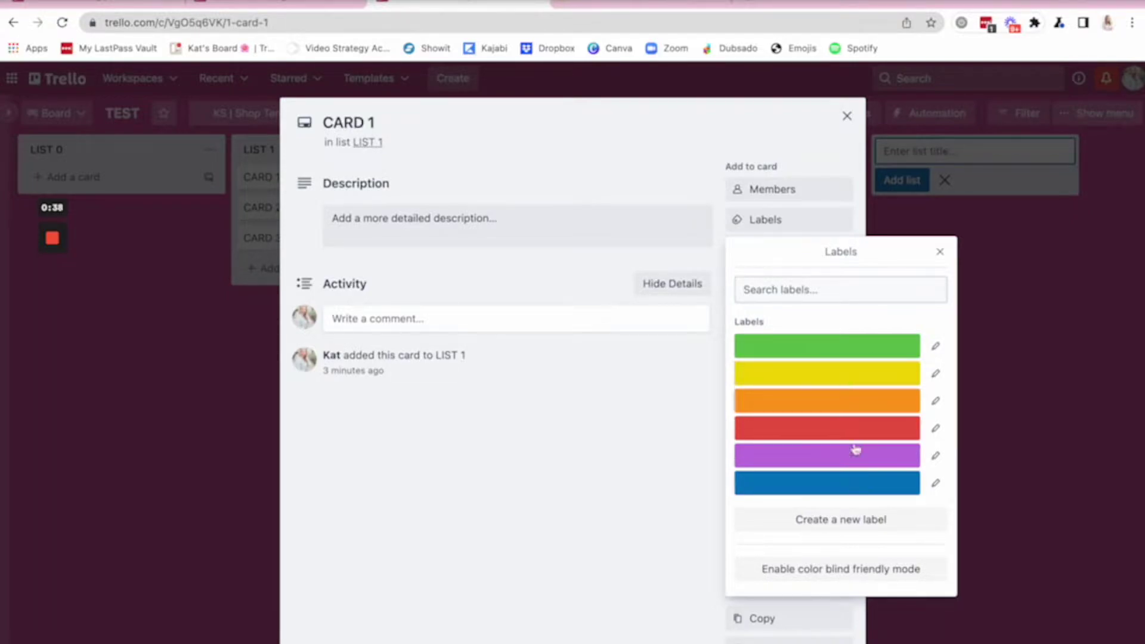
left_click(854, 527)
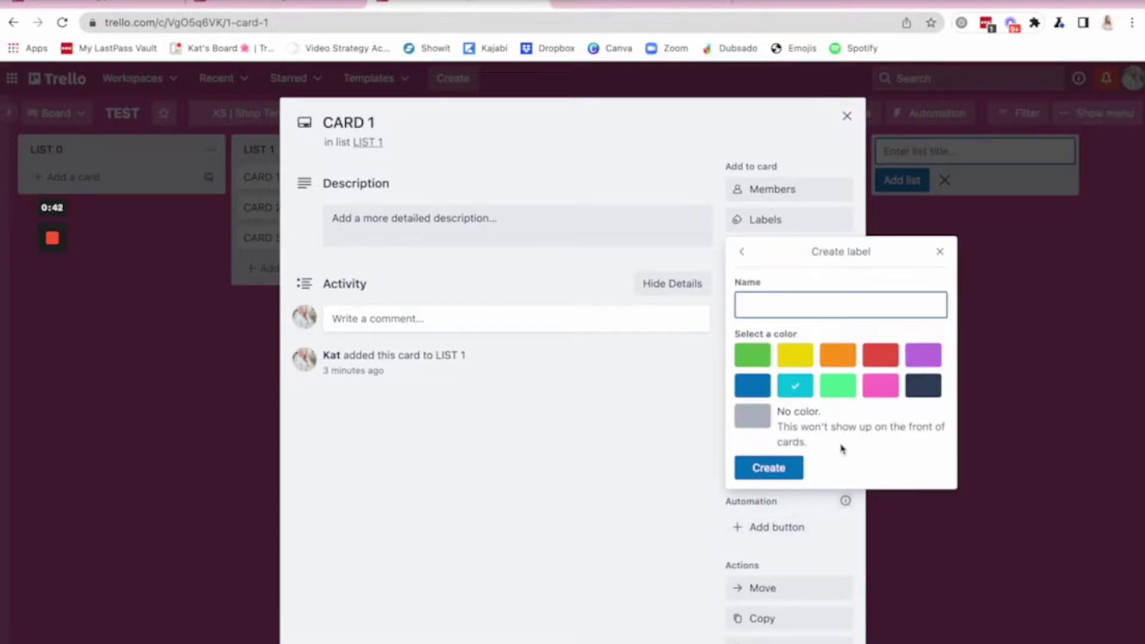
left_click(742, 254)
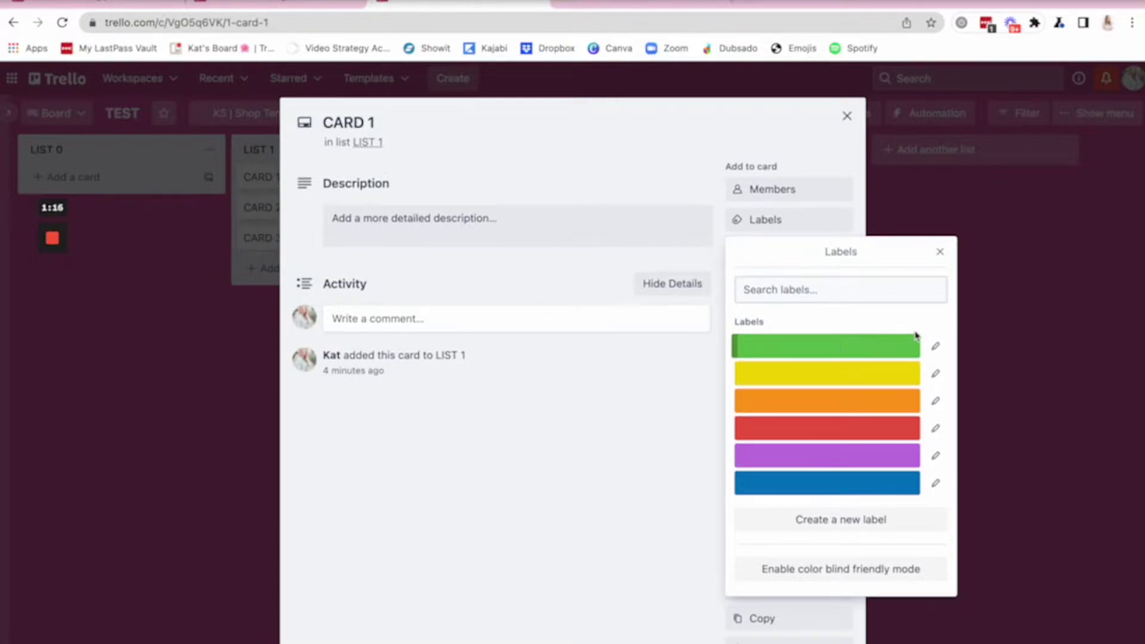
Step: Rename the green label DONE, yellow IN PROGRESS and red STOPPED
left_click(936, 349)
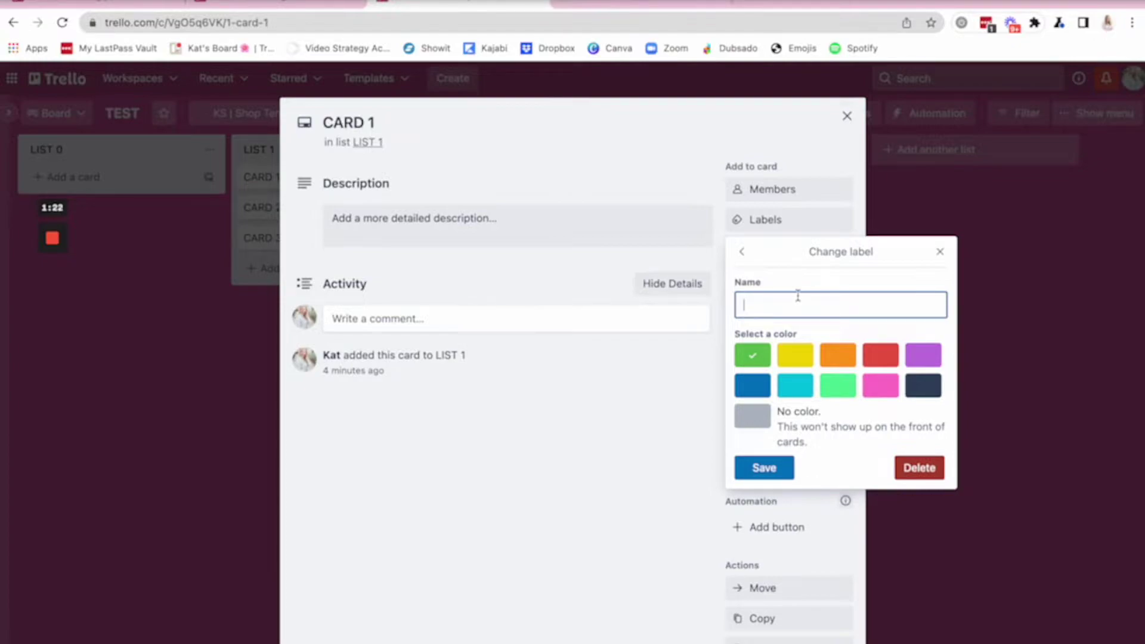
type("DONE")
key("Return")
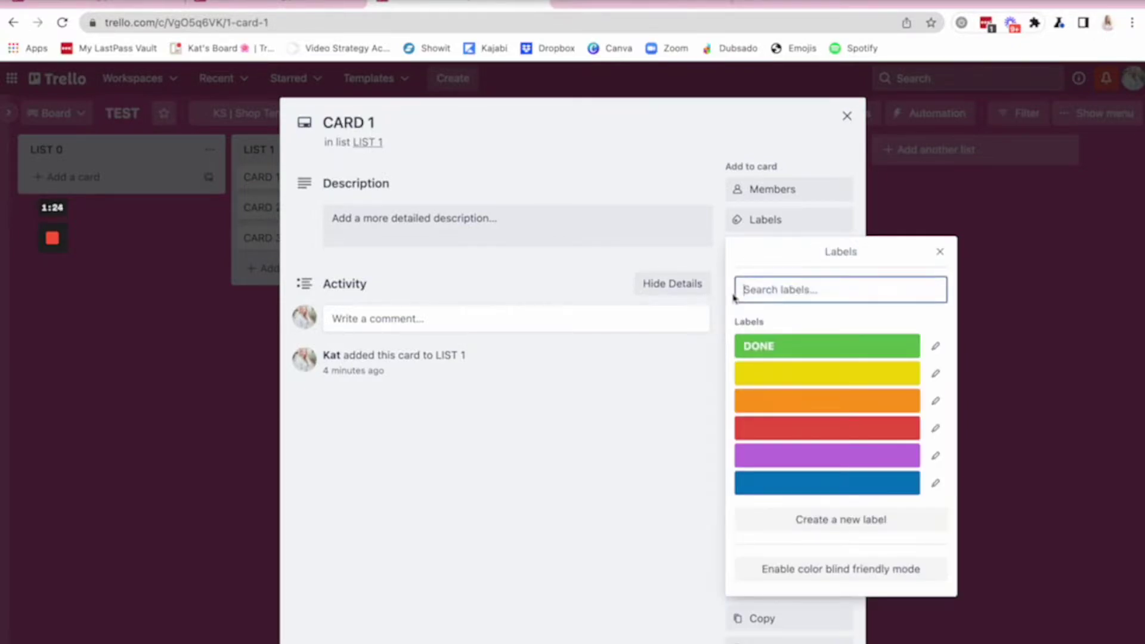
left_click(930, 373)
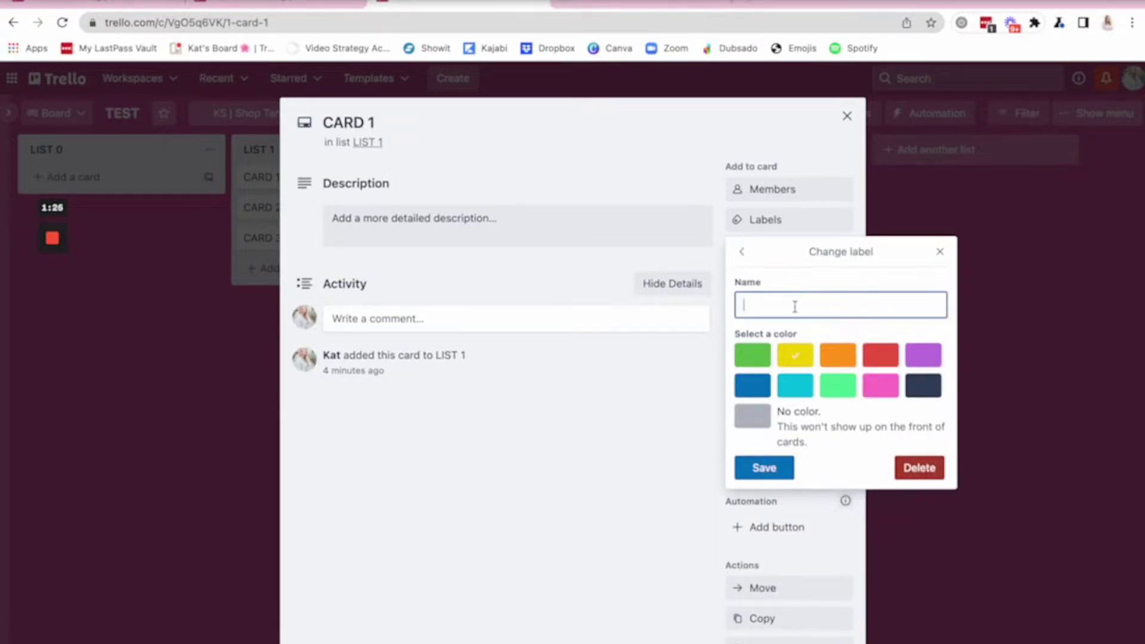
type("IN PROGRESS")
key("Return")
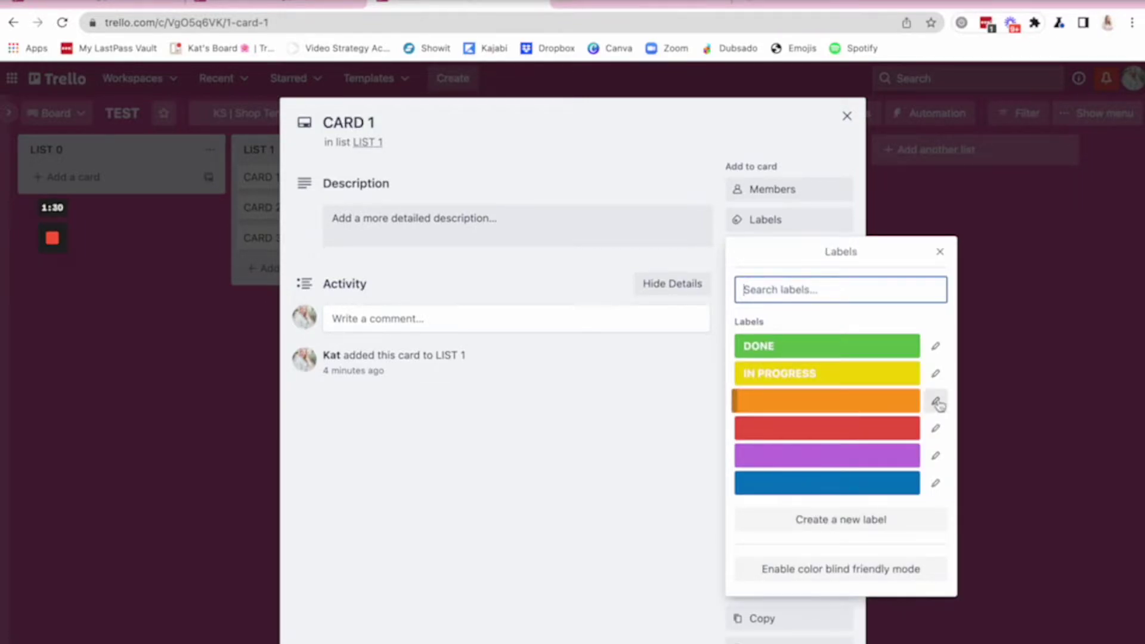
left_click(935, 428)
type("STO")
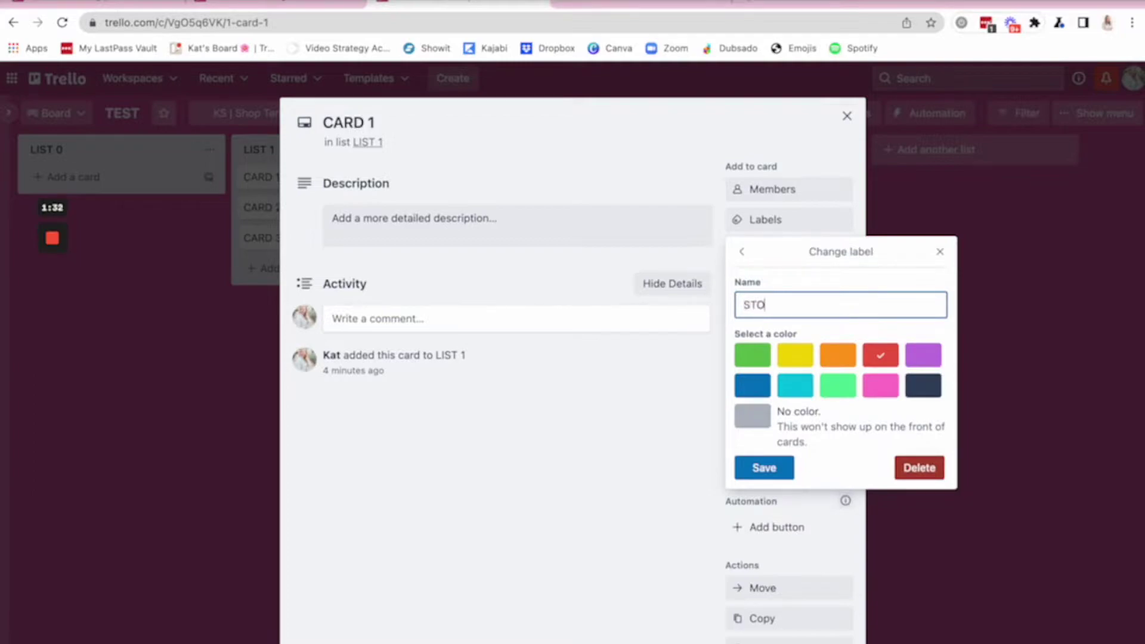
type("PPED")
key("Return")
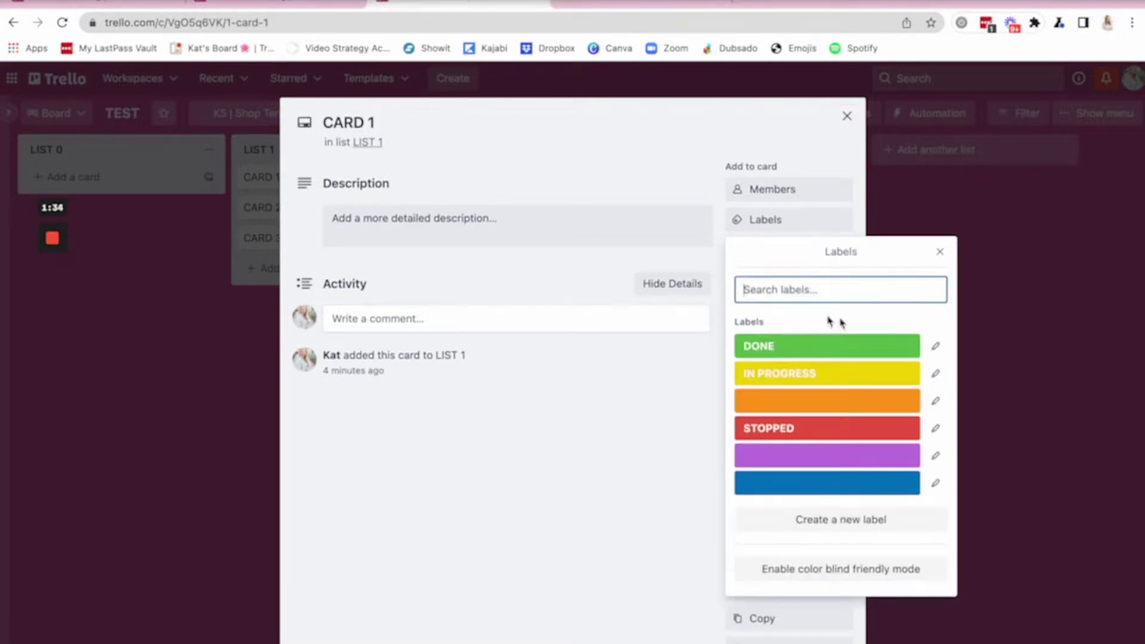
Step: Attach DONE, IN PROGRESS and STOPPED to CARD 1 and close the card
left_click(912, 351)
left_click(907, 401)
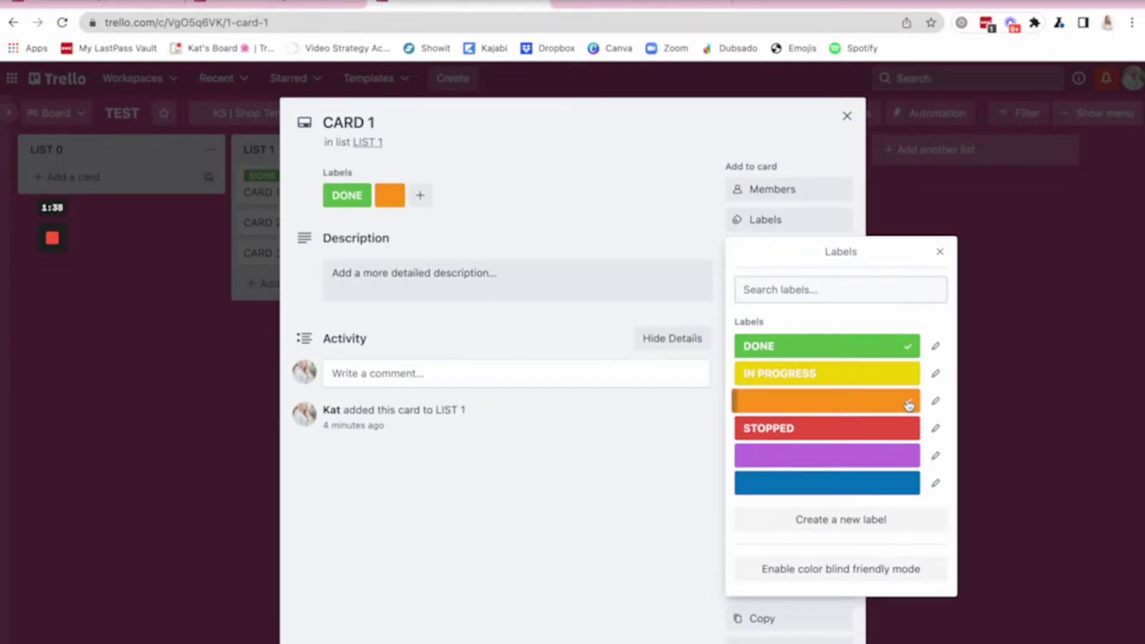
left_click(909, 405)
left_click(909, 375)
left_click(909, 429)
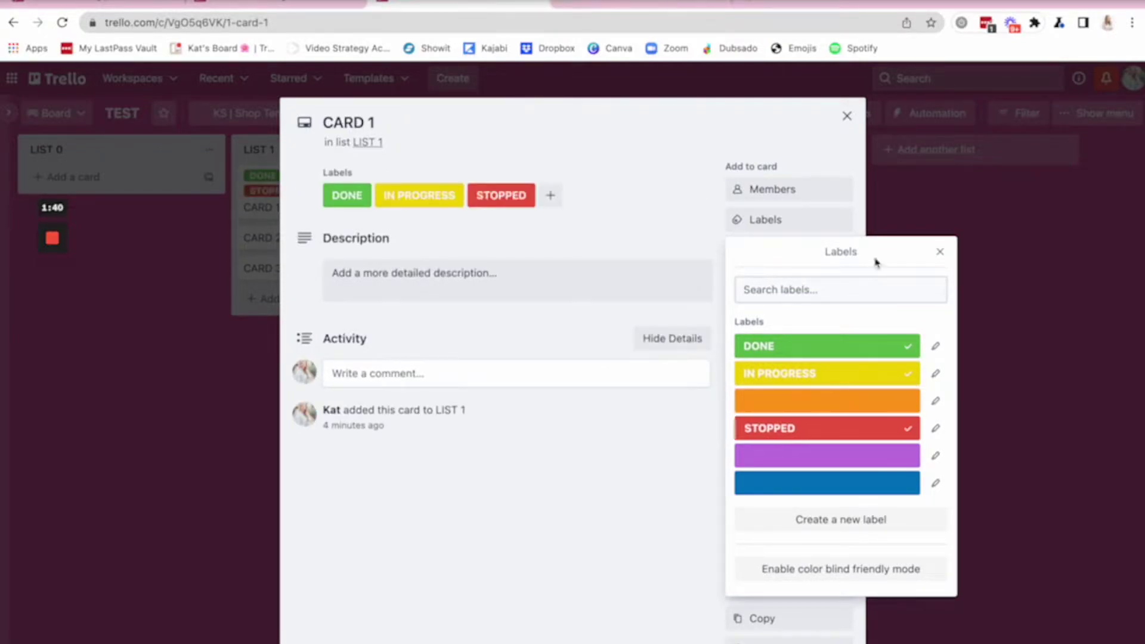
left_click(846, 116)
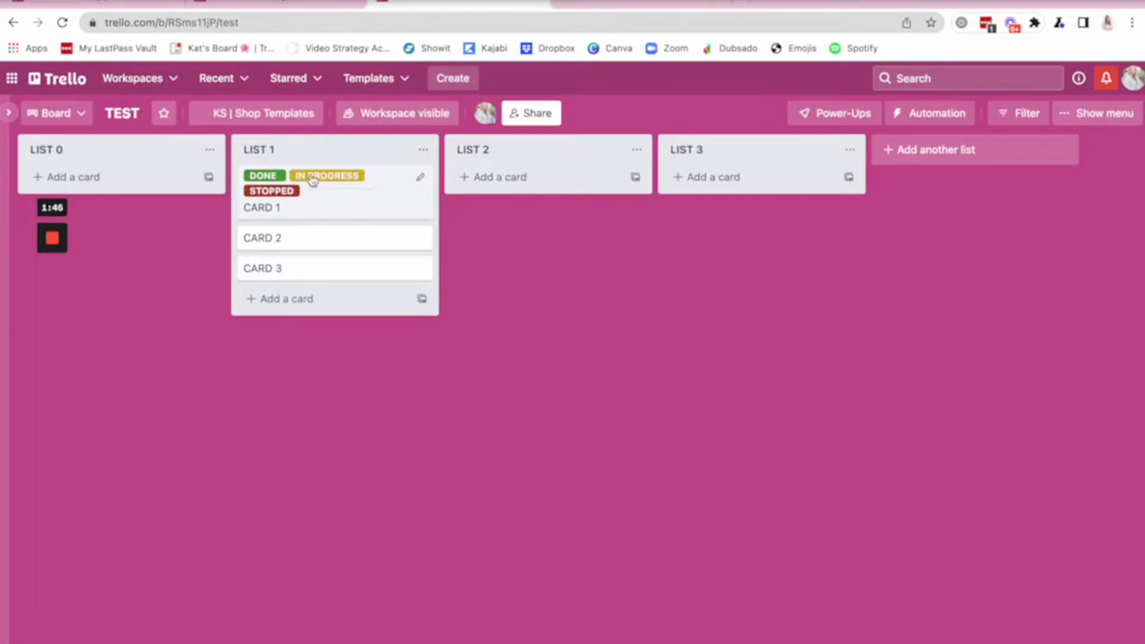
Step: Collapse and re-expand CARD 1's labels to show their names, then open the board menu
left_click(313, 176)
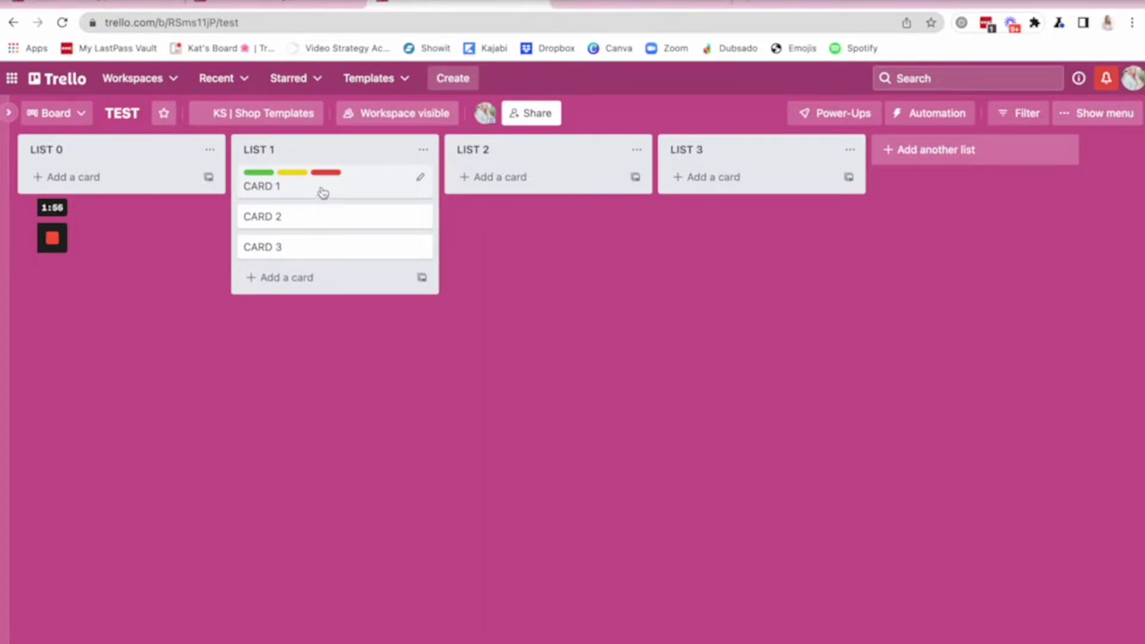
left_click(334, 174)
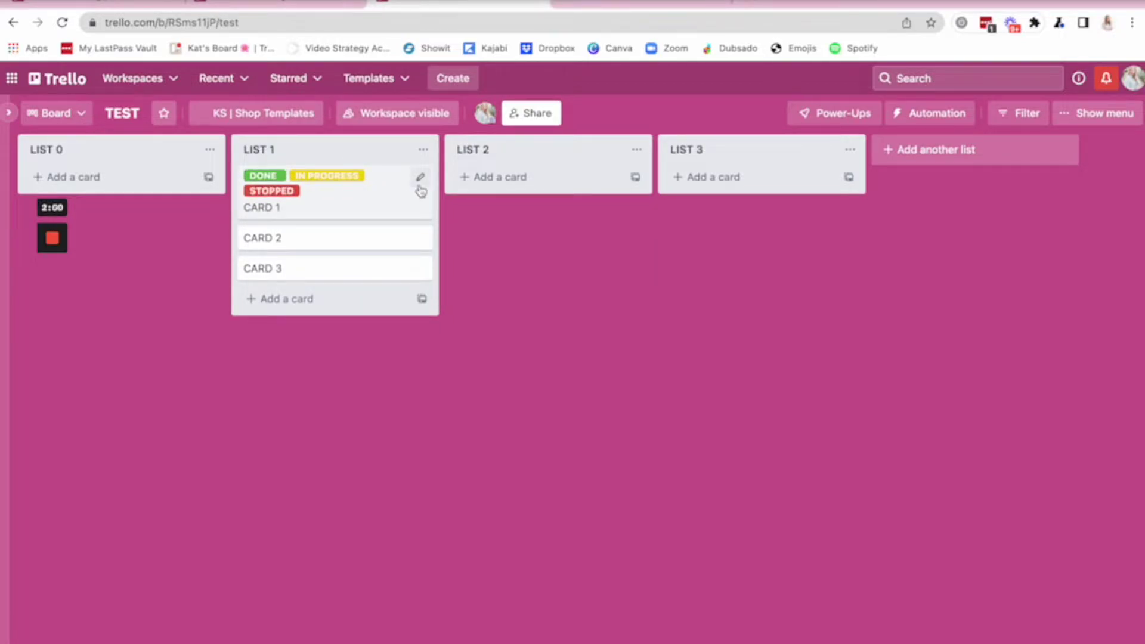
left_click(1119, 117)
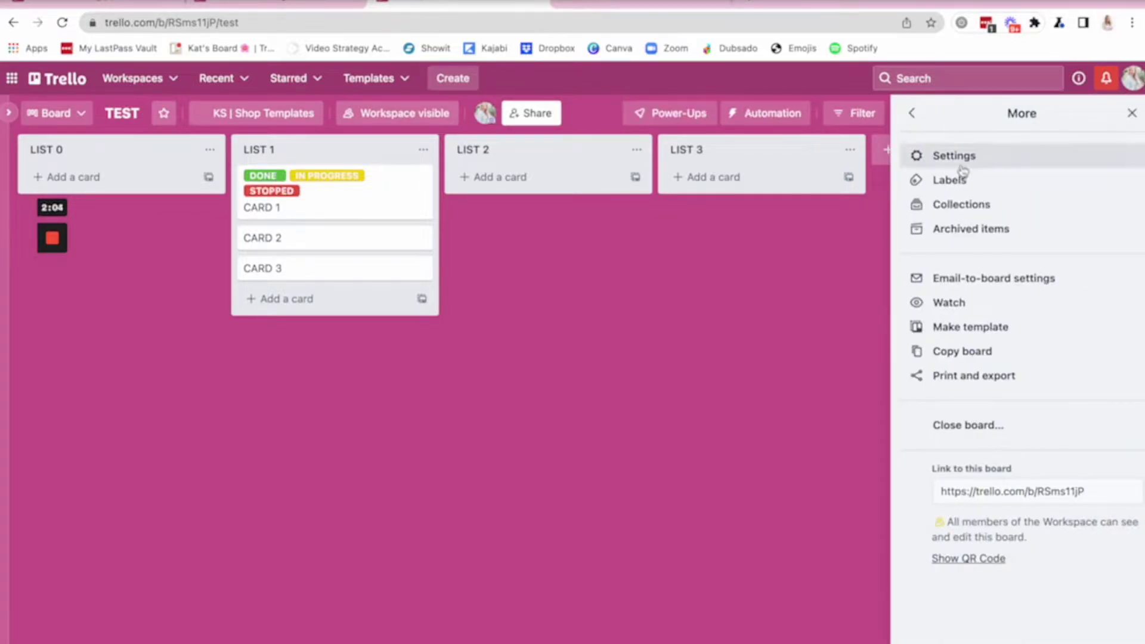
Step: Enable colour-blind friendly mode in the board's Labels panel and close the panel
left_click(952, 180)
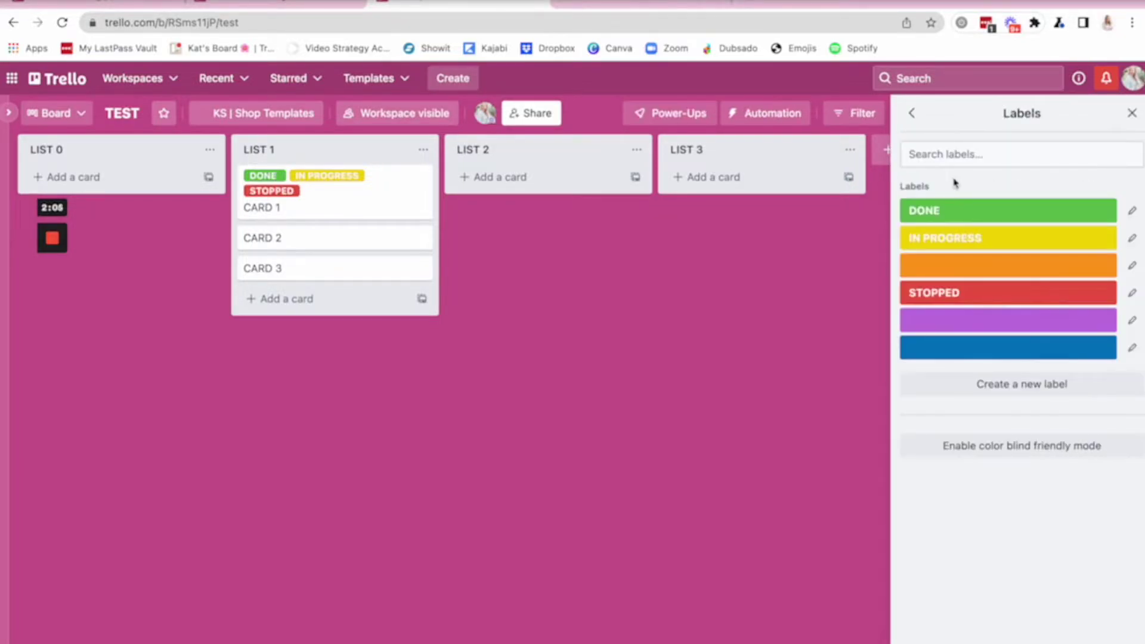
left_click(1010, 453)
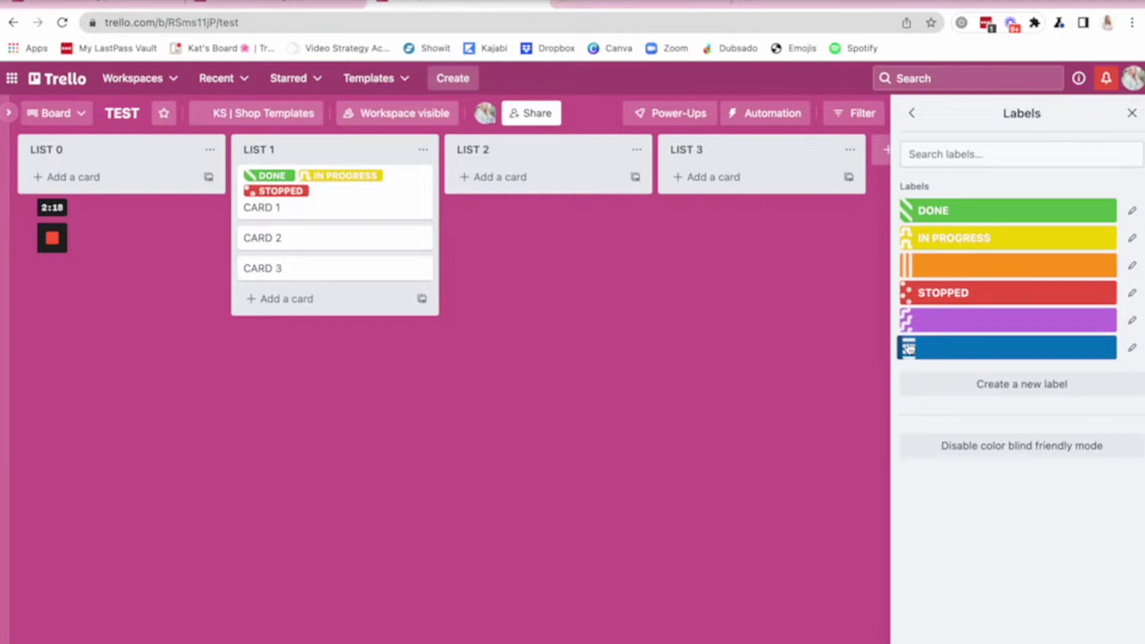
left_click(1132, 113)
Step: Toggle CARD 1's labels between named and patterned bars, leaving them collapsed
left_click(337, 177)
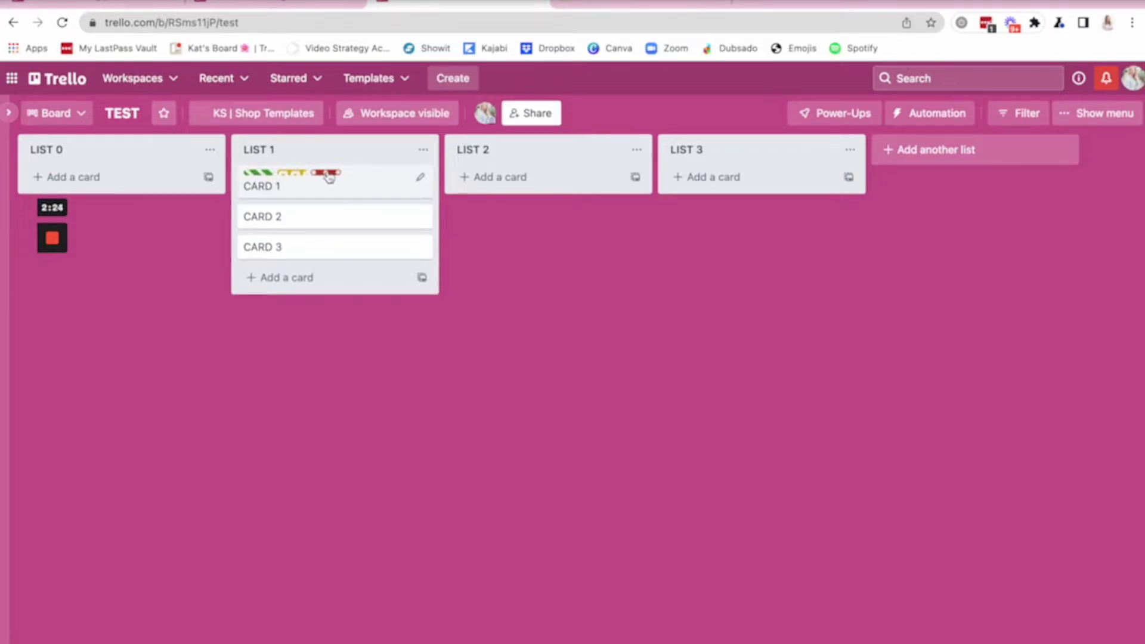
left_click(326, 174)
left_click(325, 186)
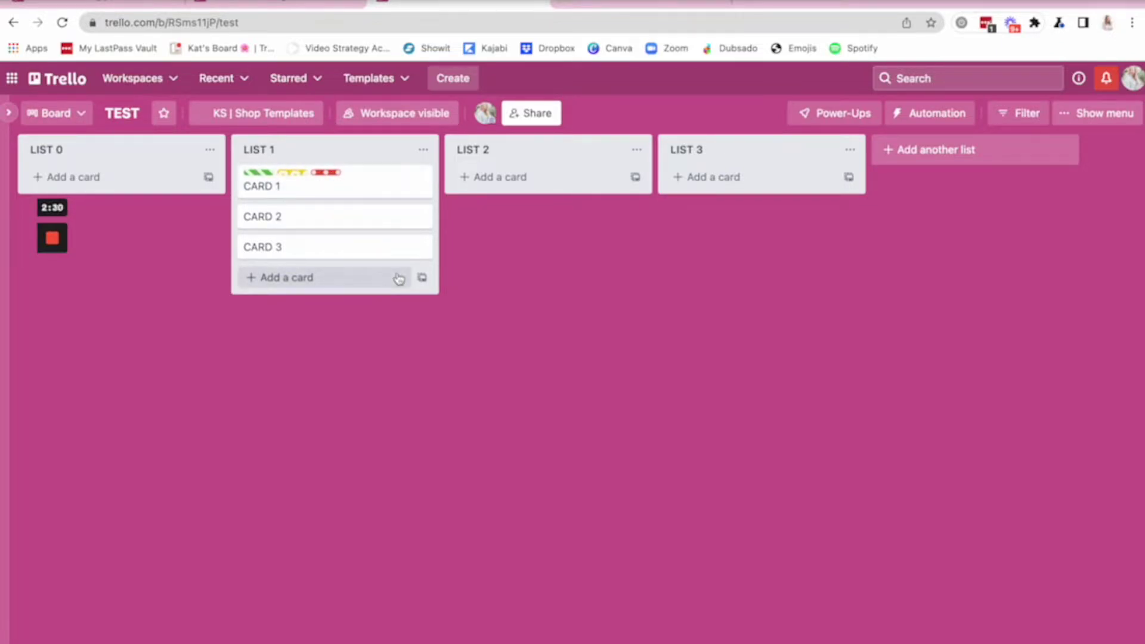
Step: Expand CARD 1's labels and disable colour-blind friendly mode in the board's label settings
left_click(326, 173)
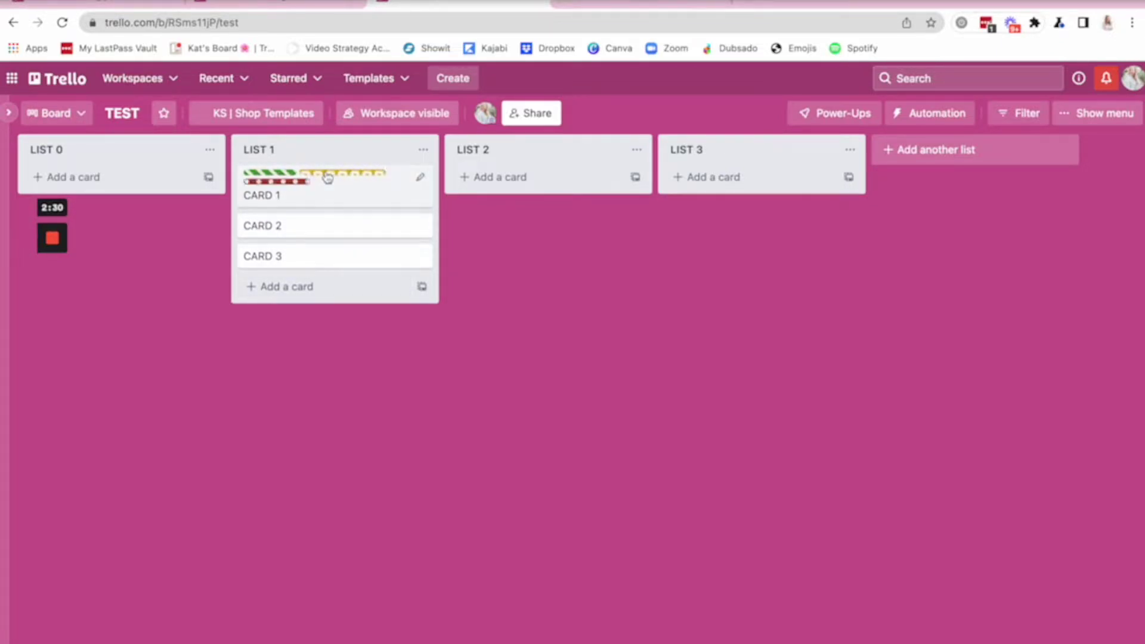
left_click(1079, 113)
left_click(996, 452)
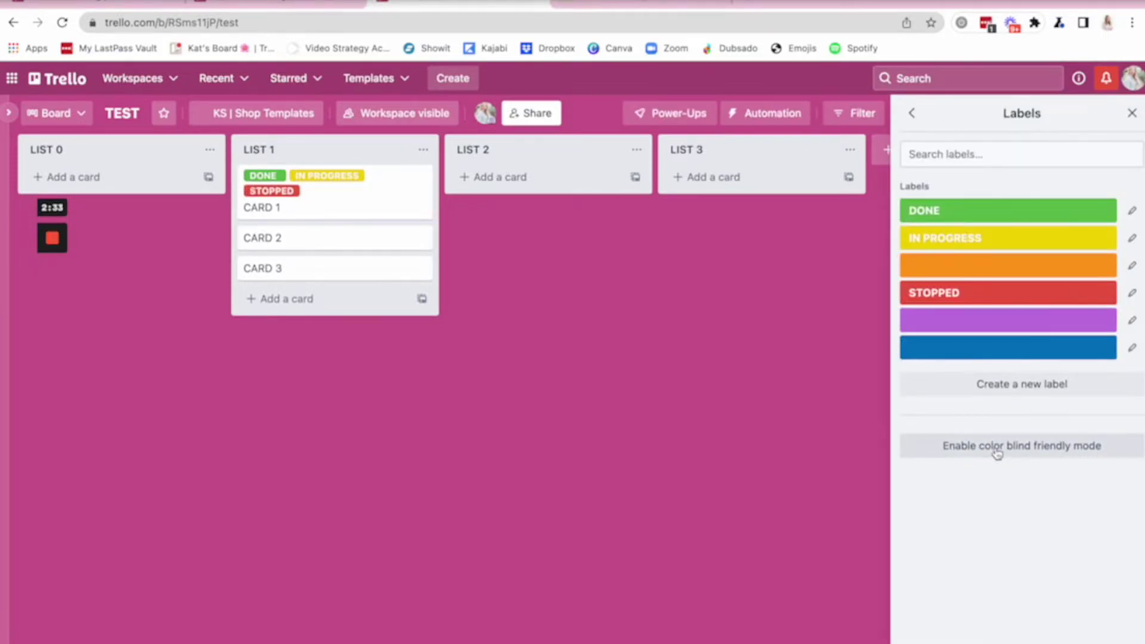
left_click(1132, 113)
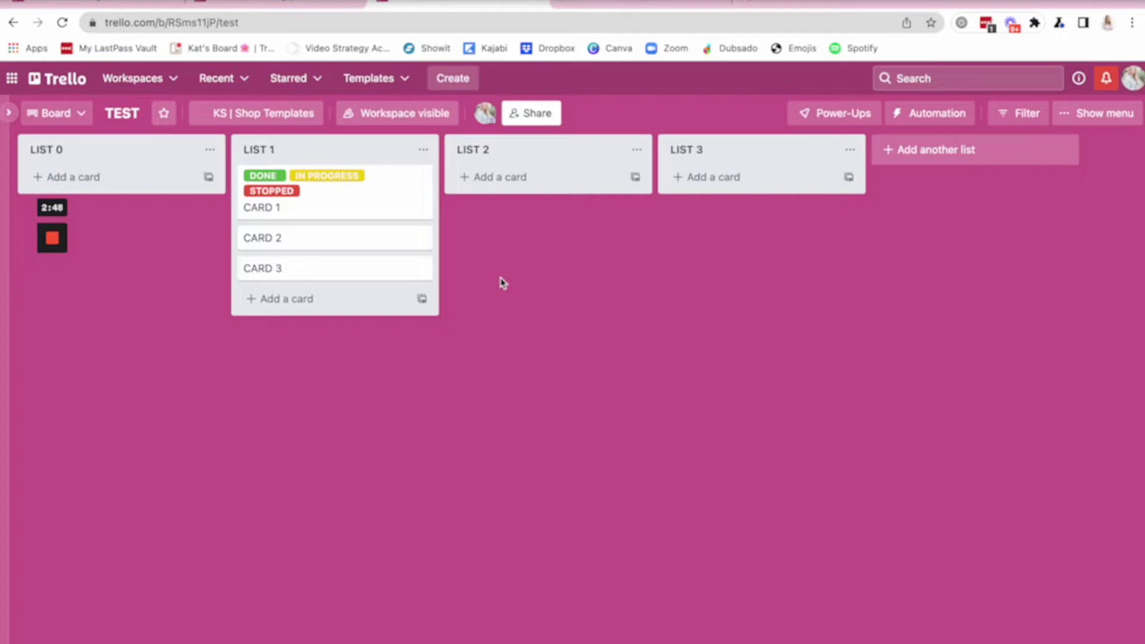
Step: Switch to the Content Planning board and scroll down through its lists
left_click(301, 17)
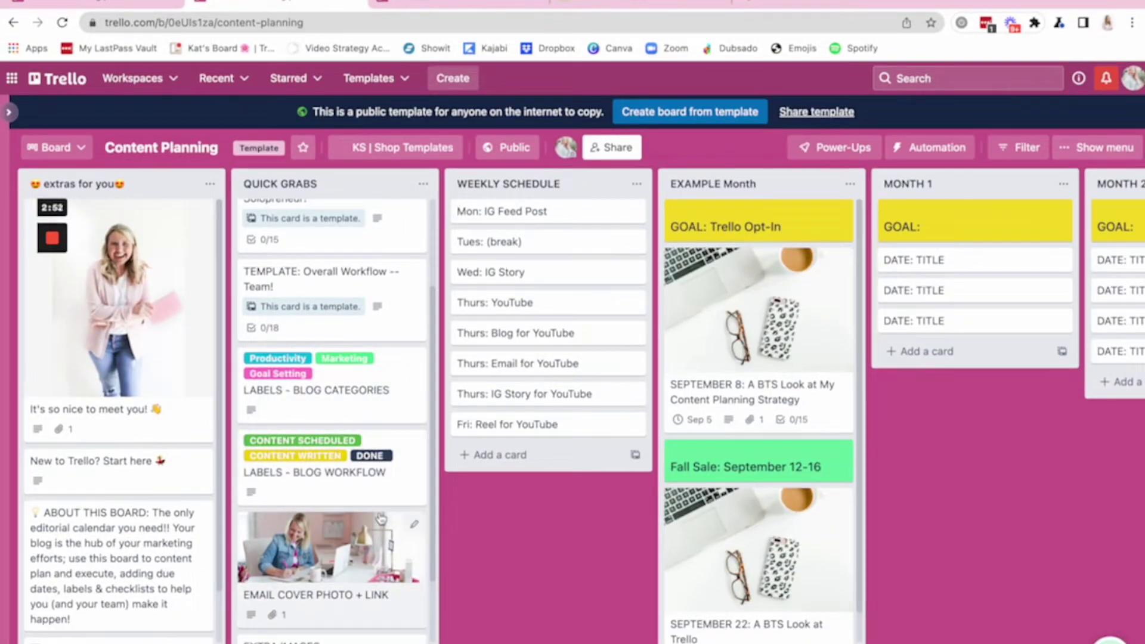
scroll(380, 540, "down", 1)
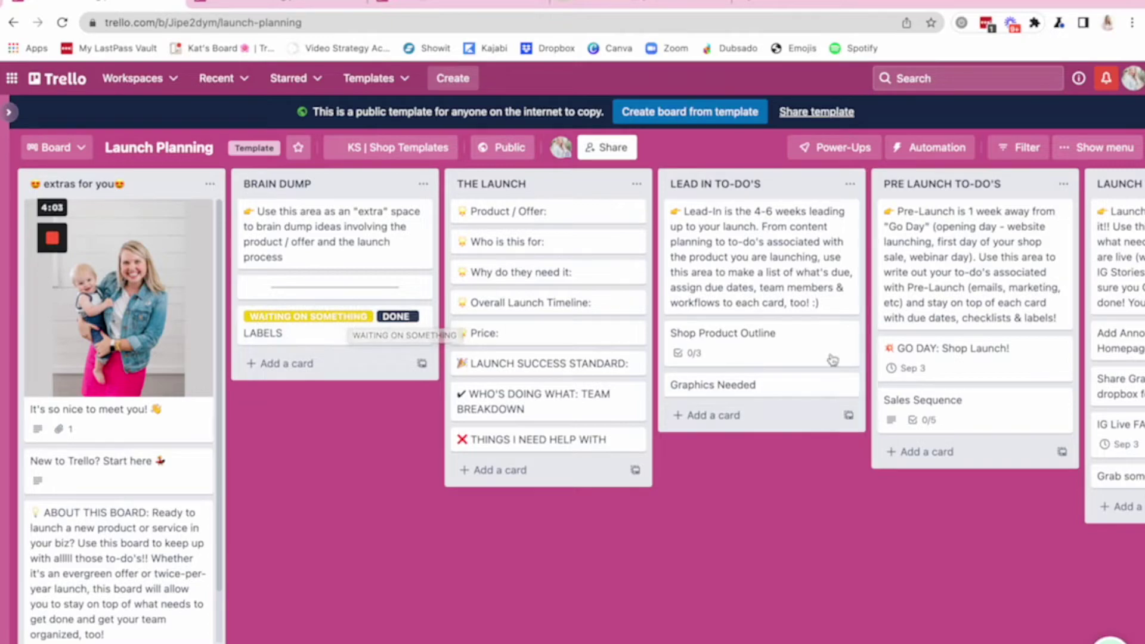
left_click(848, 386)
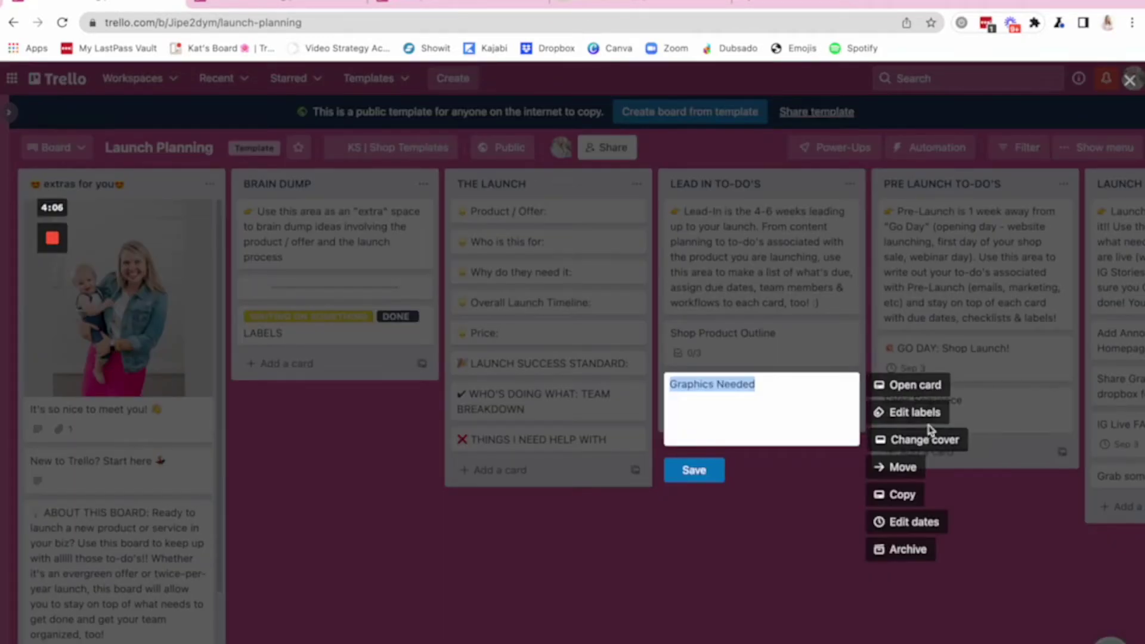
left_click(906, 419)
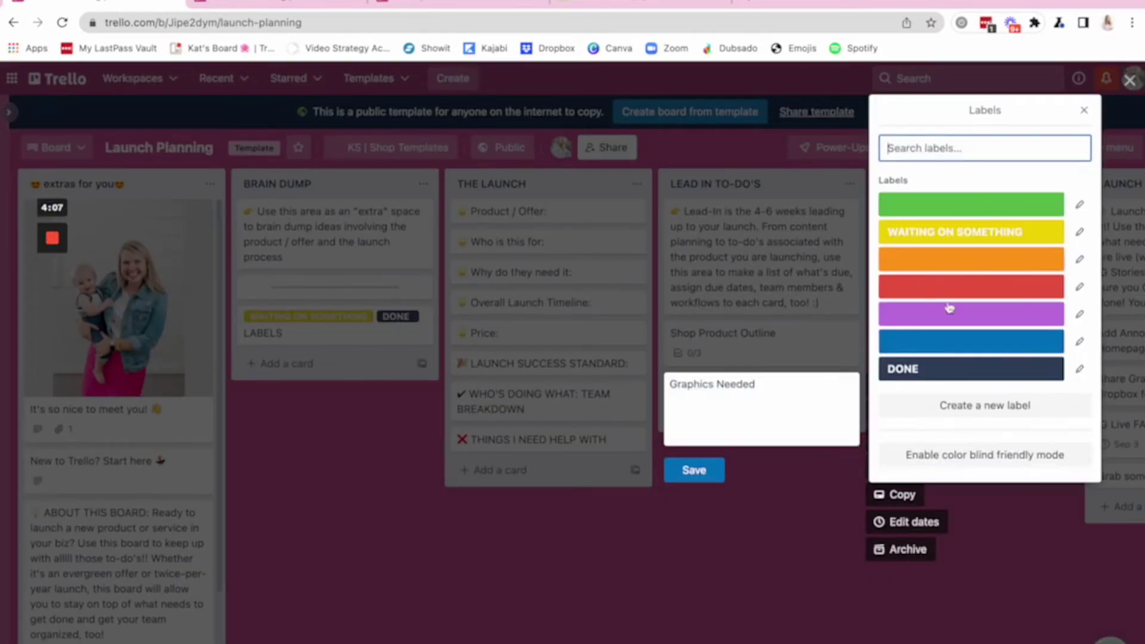
left_click(951, 232)
left_click(695, 484)
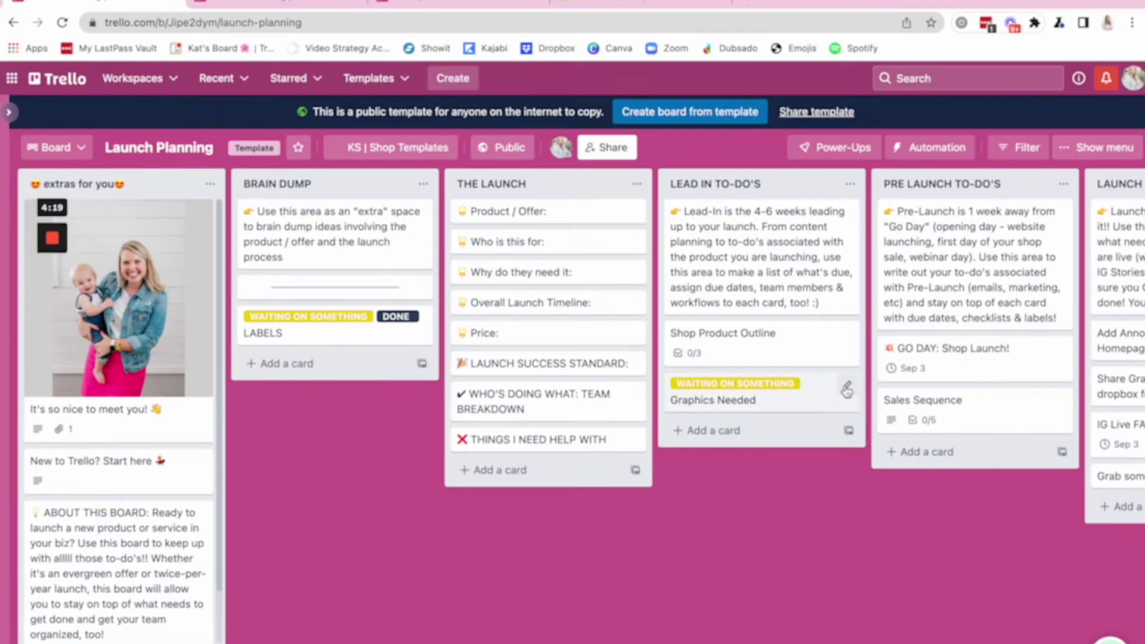
left_click(847, 391)
left_click(902, 411)
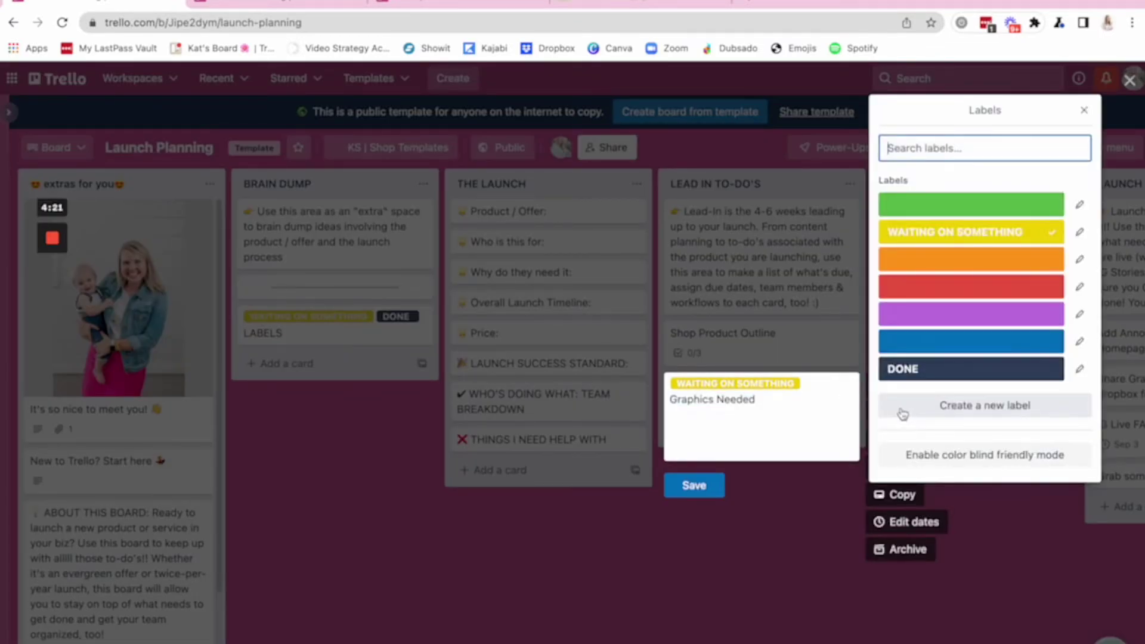
left_click(924, 232)
left_click(705, 480)
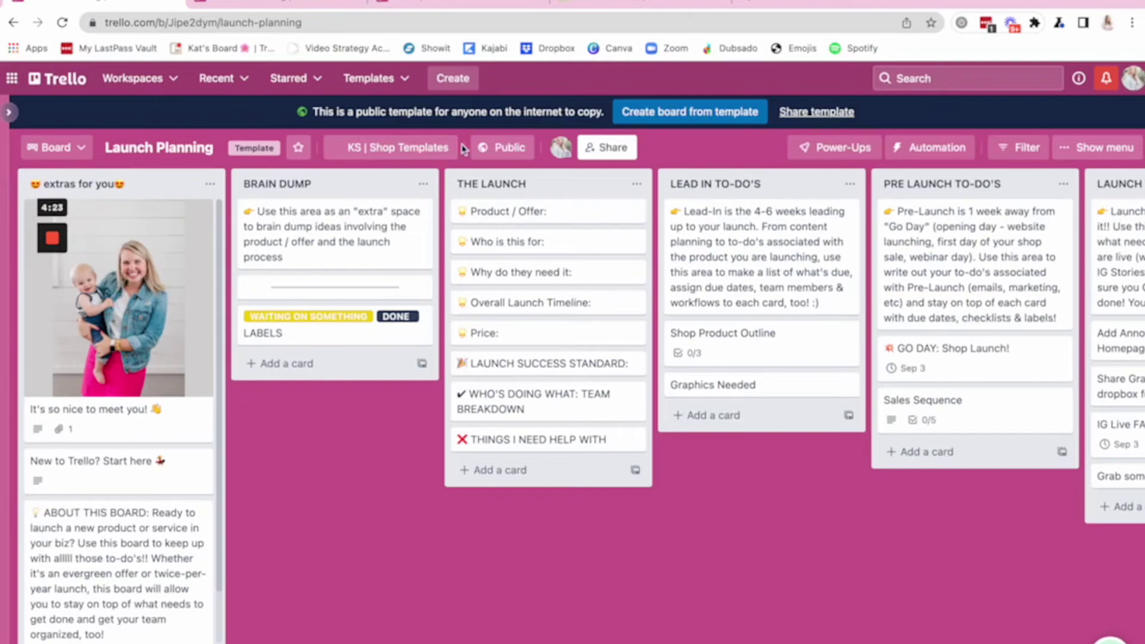
Step: Add a card titled LABELS to the Brain Dump list and open it
mouse_move(344, 228)
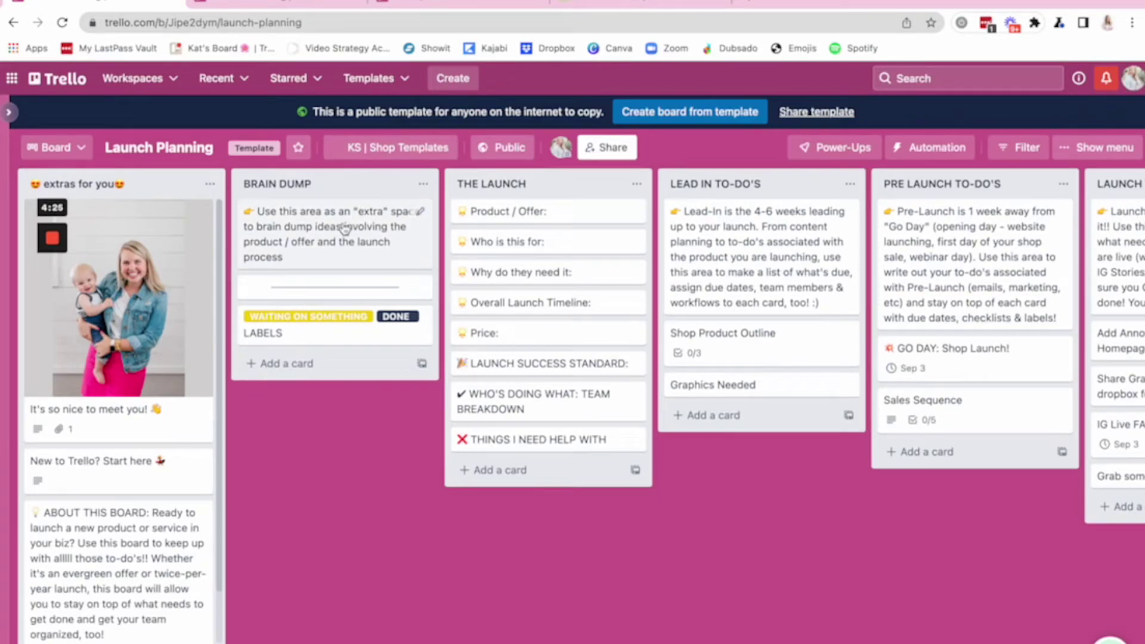
left_click(301, 363)
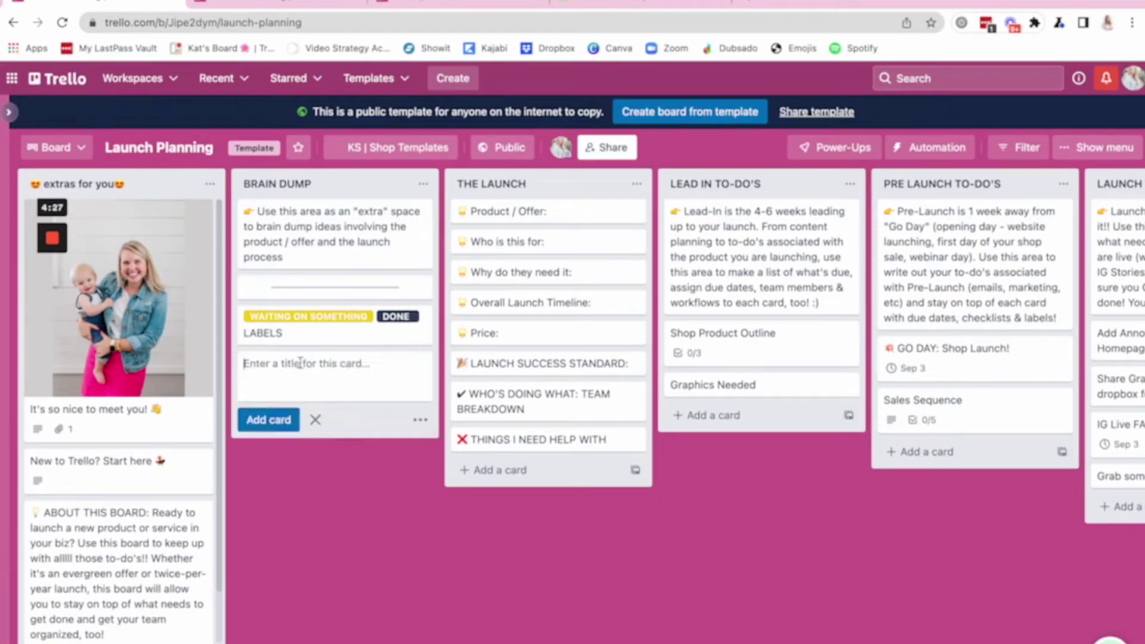
type("ABEL")
key("BackSpace")
key("BackSpace")
type("LA")
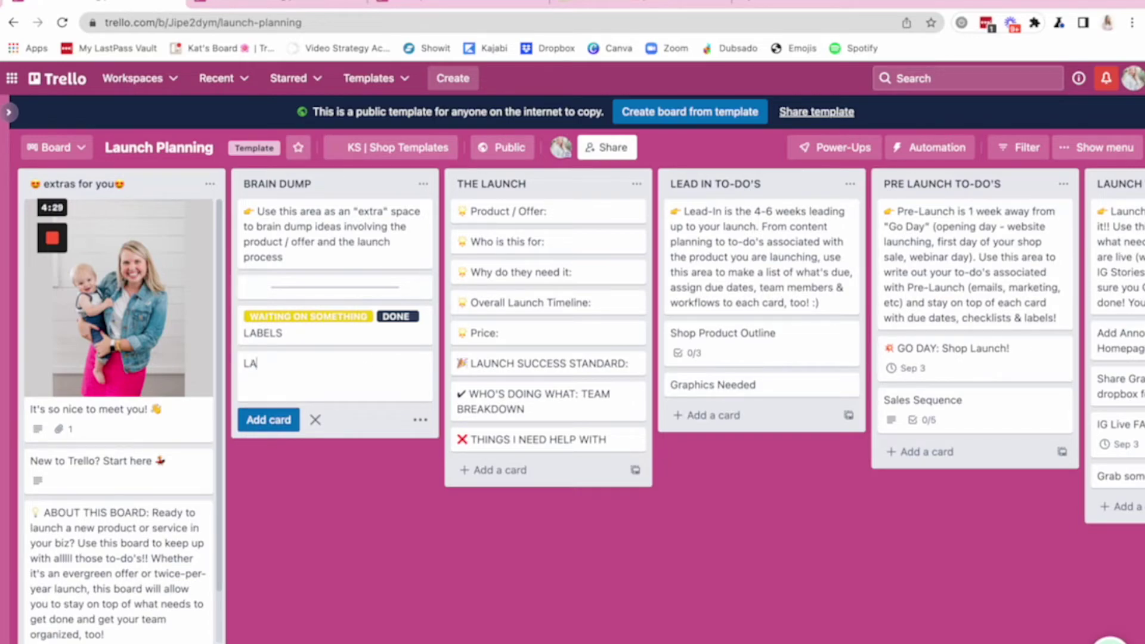
type("BELS")
key("Return")
left_click(315, 364)
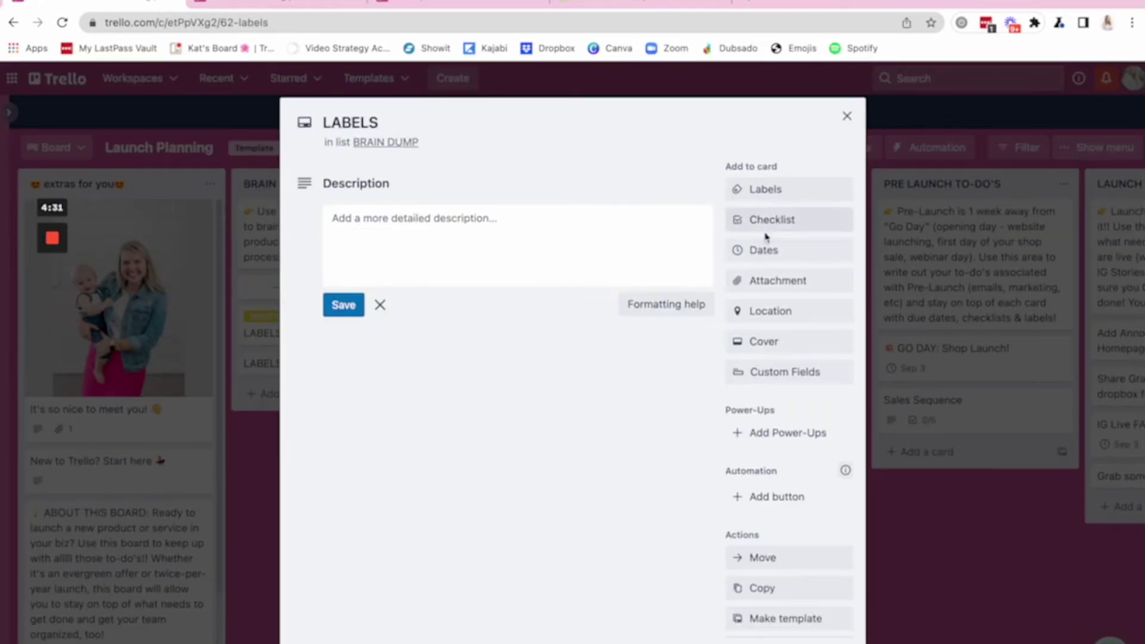
Step: Rename the purple label MEG and the blue label ELIZABETH
left_click(765, 189)
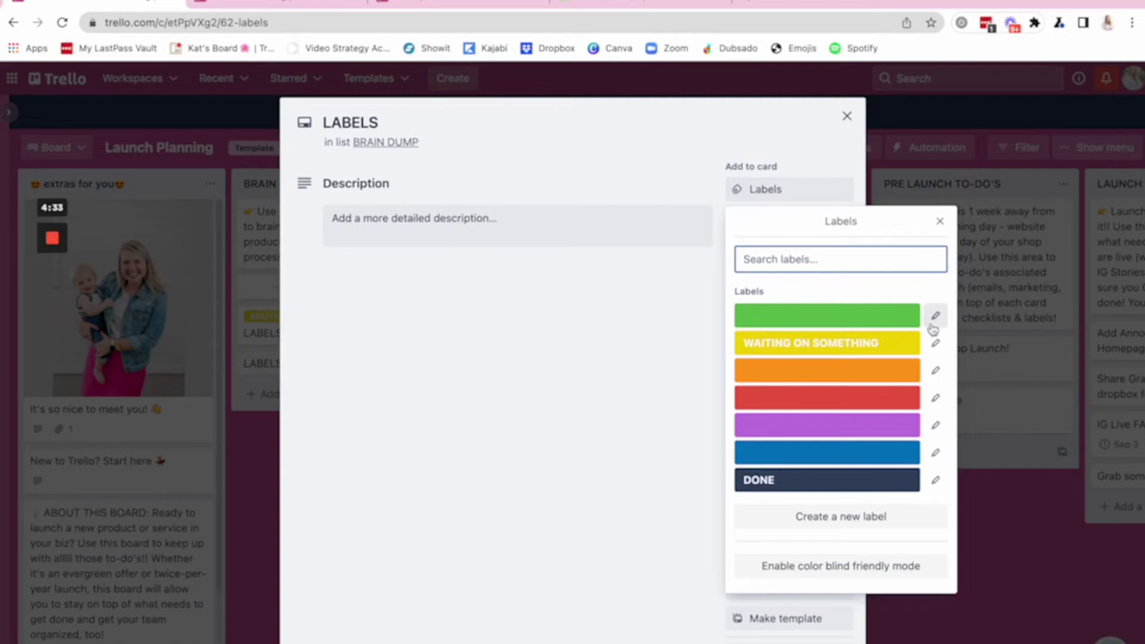
left_click(937, 425)
type("MEG")
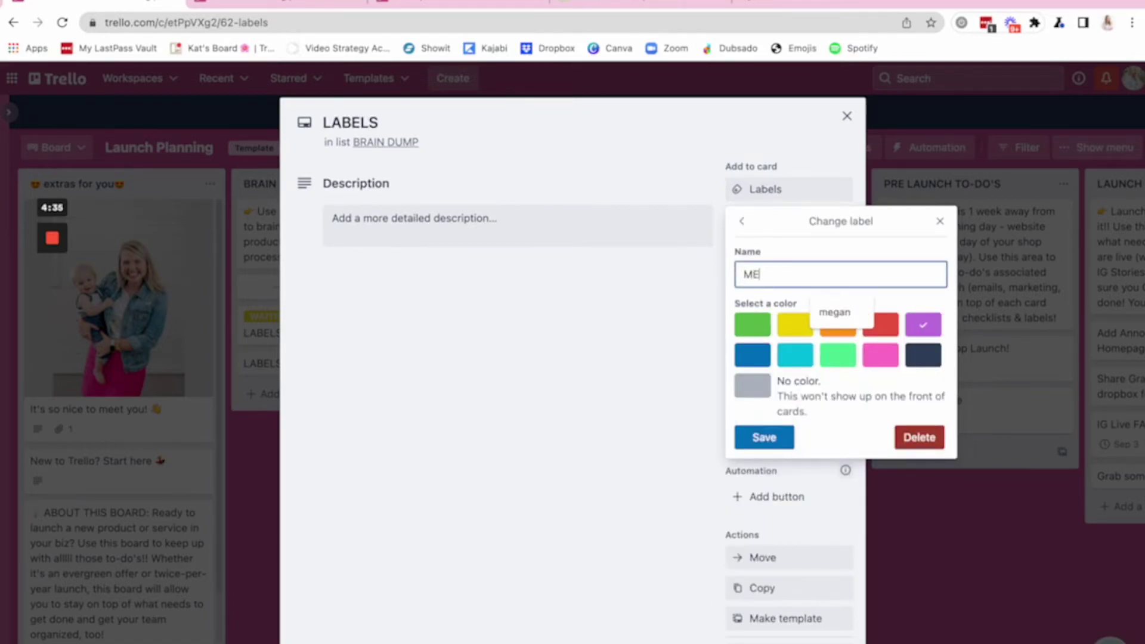
key("Return")
left_click(827, 343)
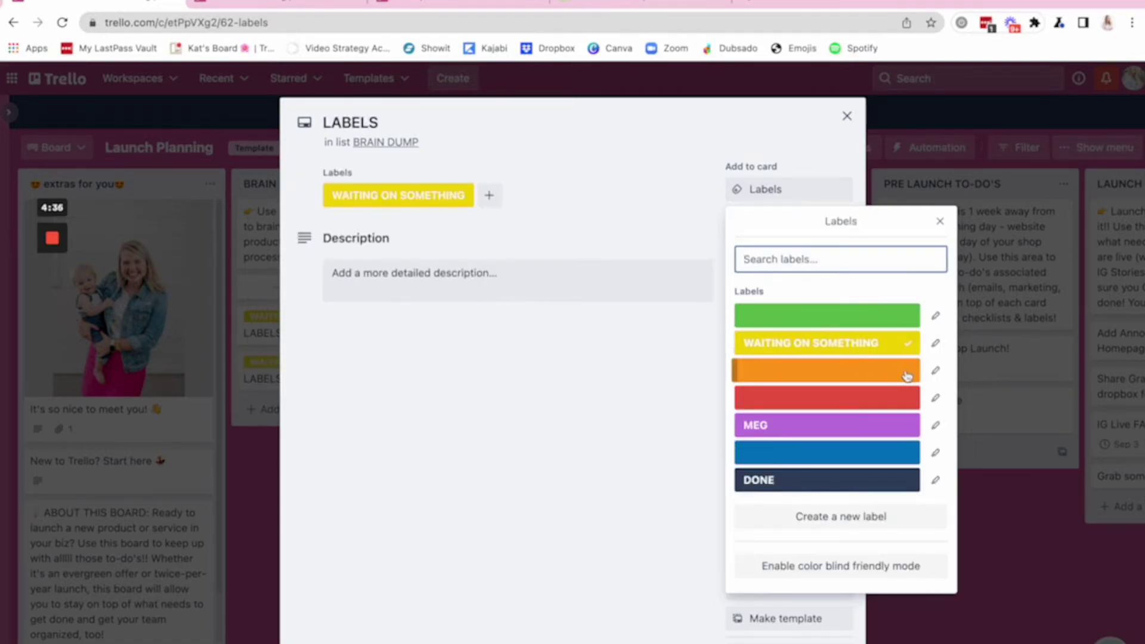
left_click(935, 452)
type("ELIZABETH")
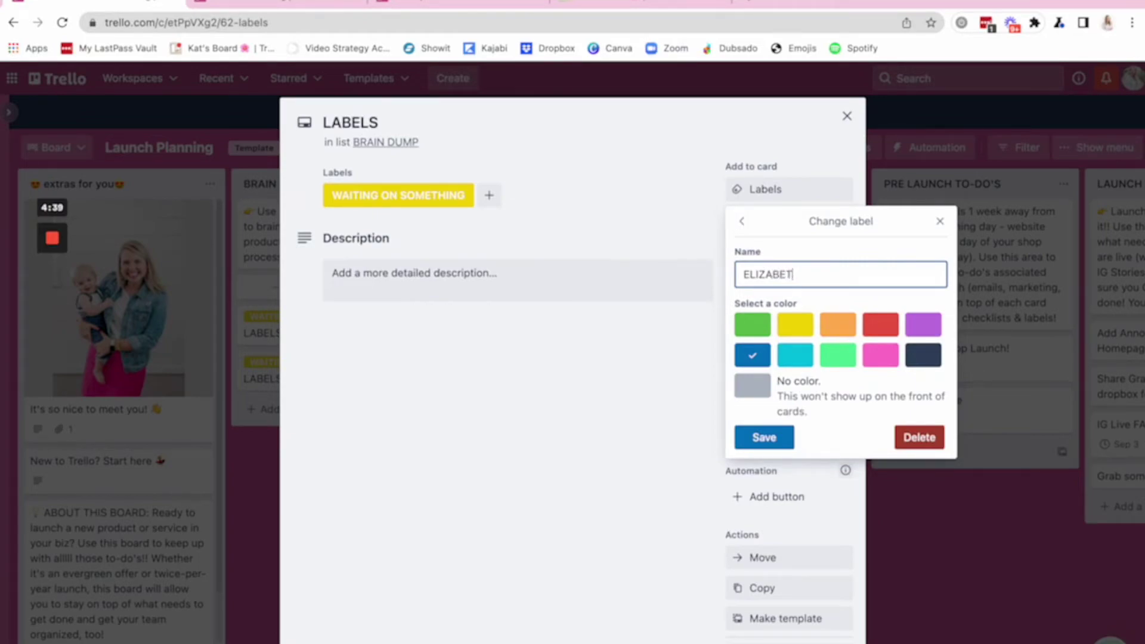
key("Return")
left_click(825, 327)
Step: Create a new pink label named KAT on the card
left_click(831, 516)
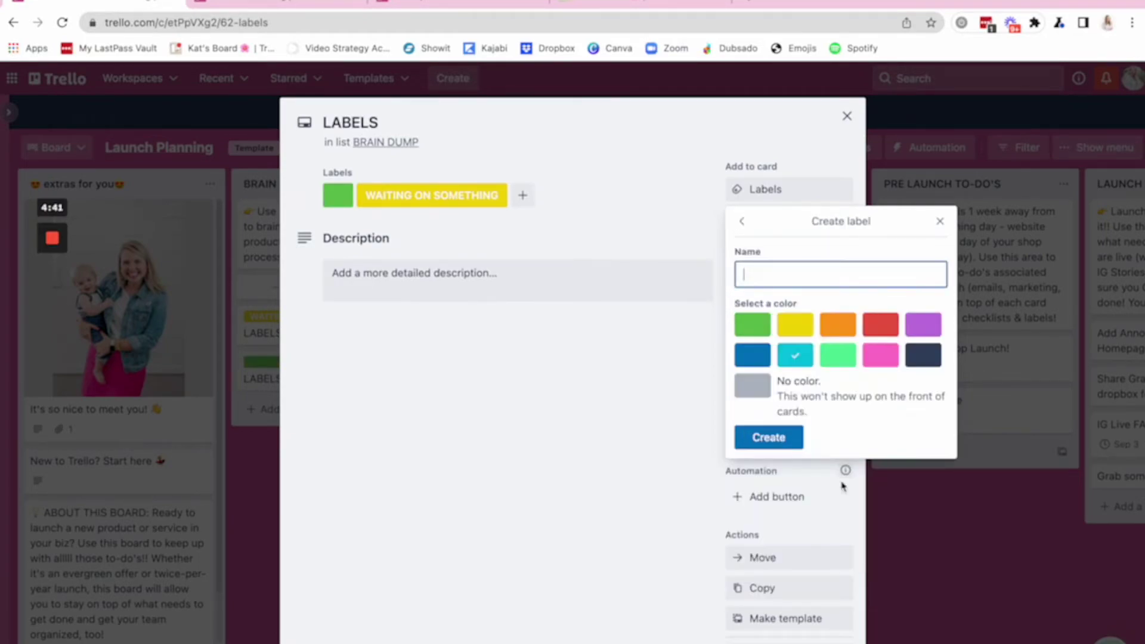
left_click(878, 365)
left_click(799, 277)
type("KAT")
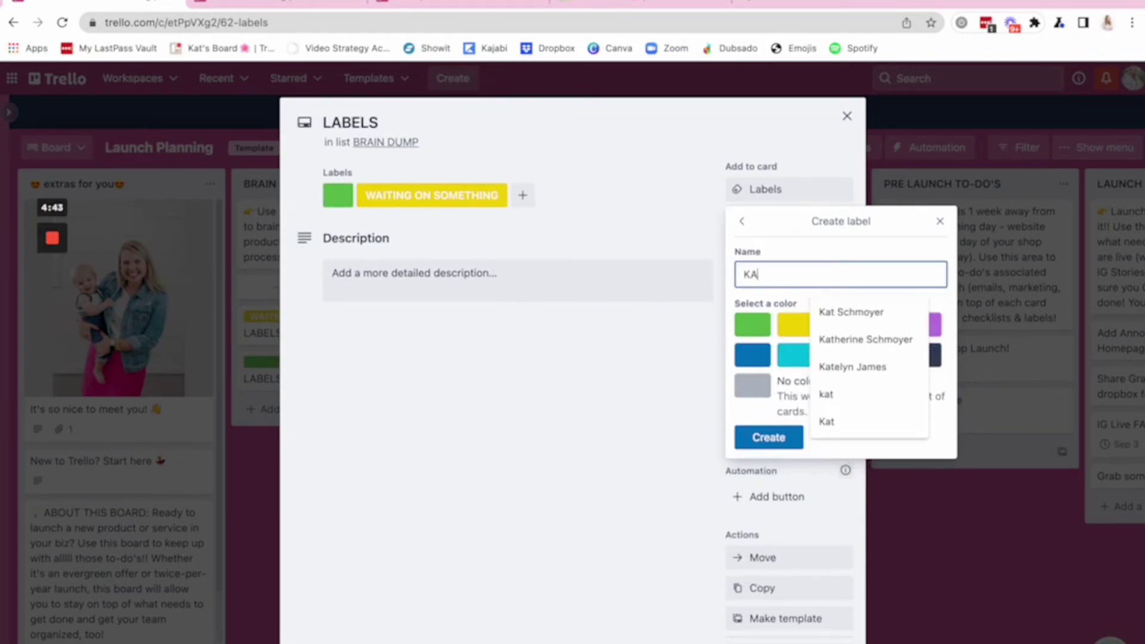
left_click(766, 437)
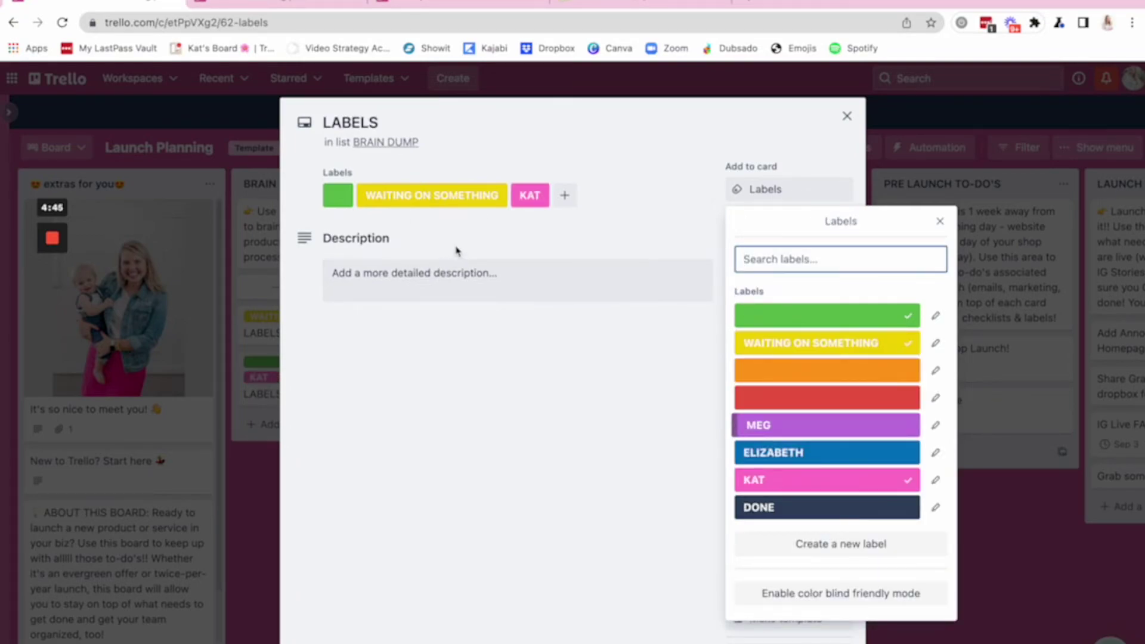
Step: Attach ELIZABETH and MEG, removing the green and WAITING ON SOMETHING labels
left_click(911, 318)
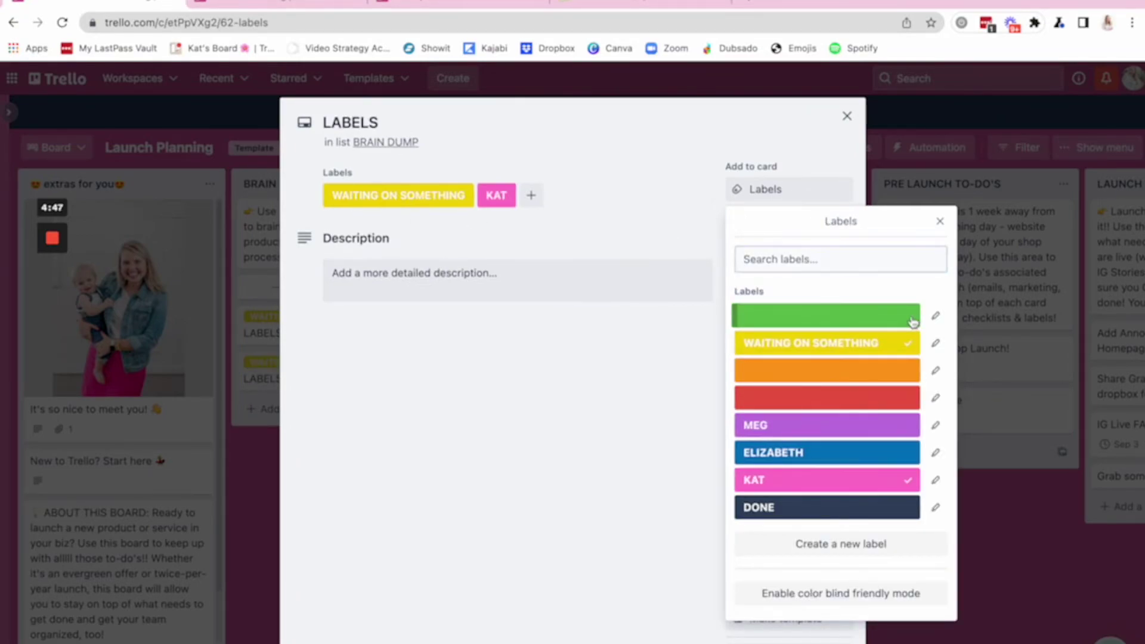
left_click(831, 451)
left_click(831, 424)
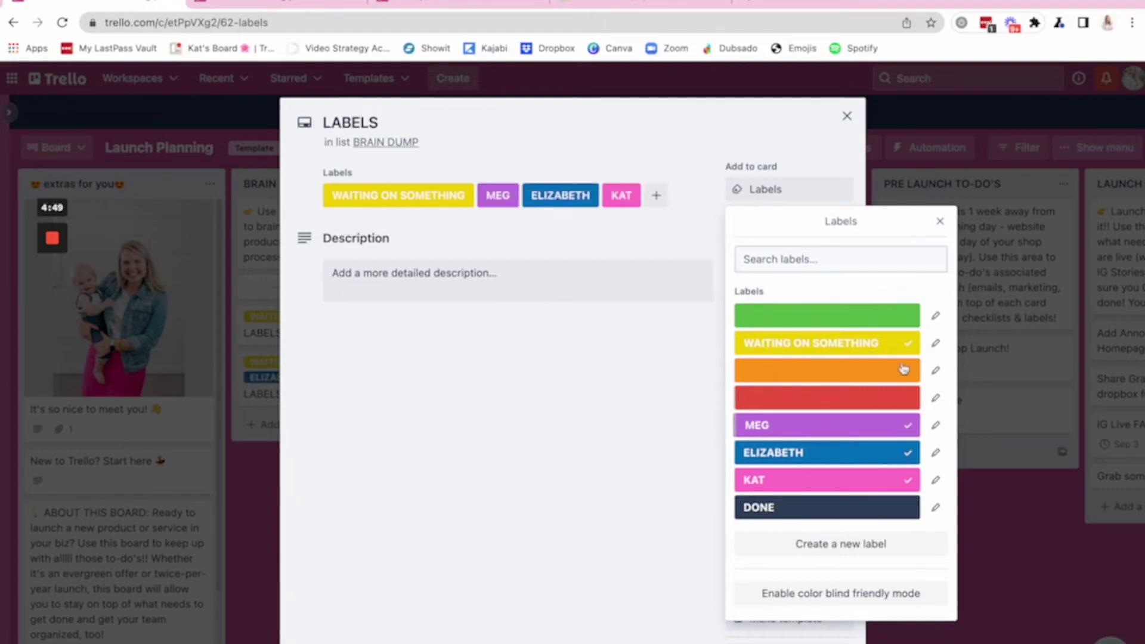
left_click(904, 352)
Step: Close the LABELS card and switch back to the TEST board
left_click(846, 117)
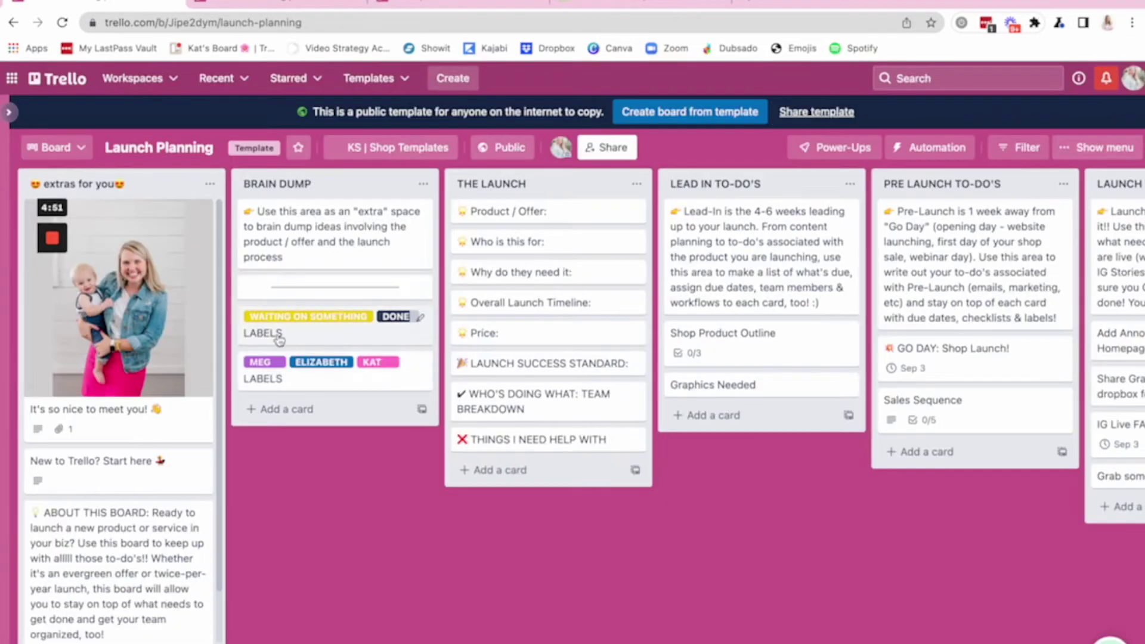
left_click(433, 6)
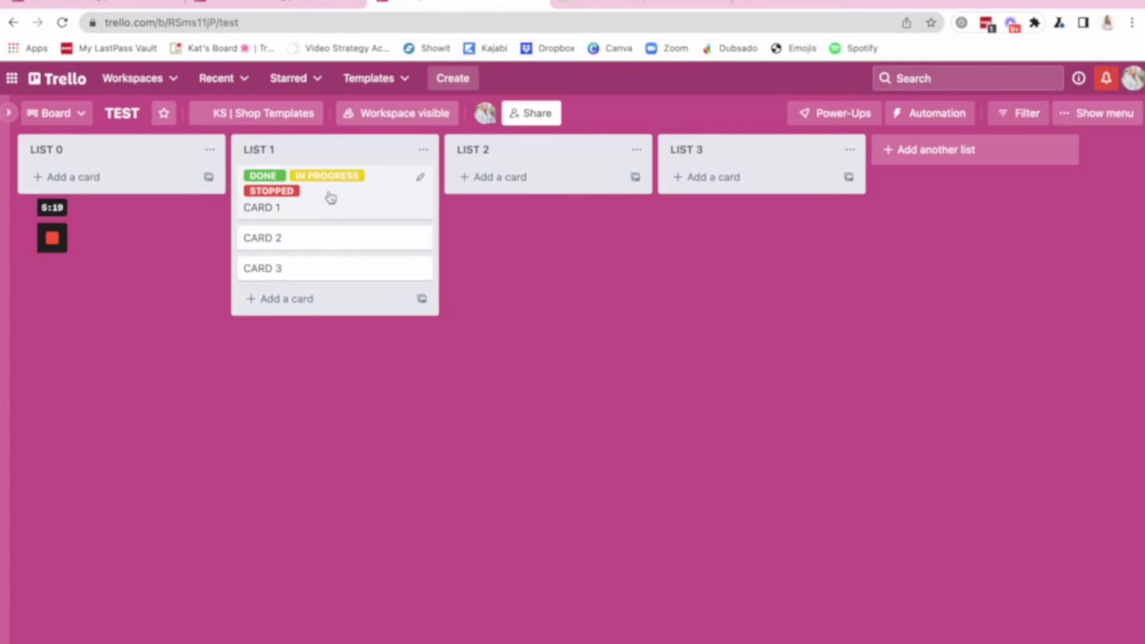